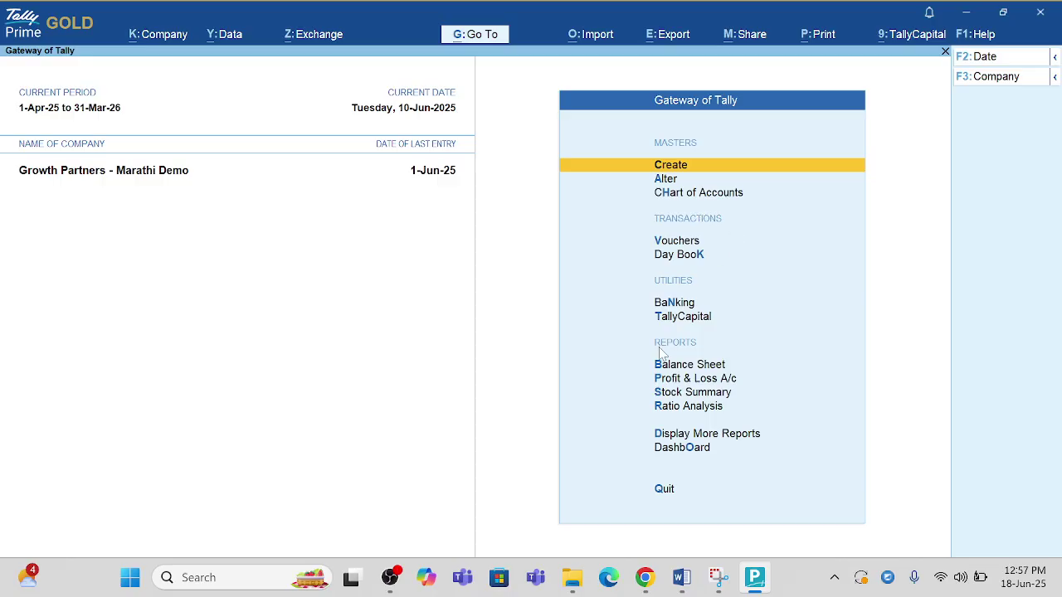
# Step: Enable Interest Calculation in the company features, keep the remaining features as they are, and save
pyautogui.press('F11')
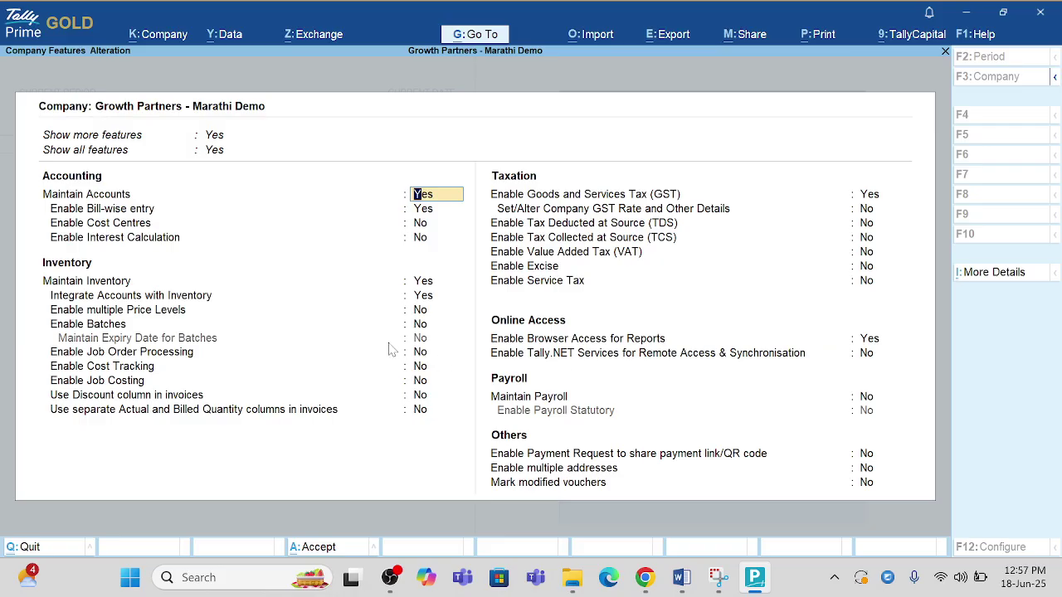
pyautogui.click(171, 241)
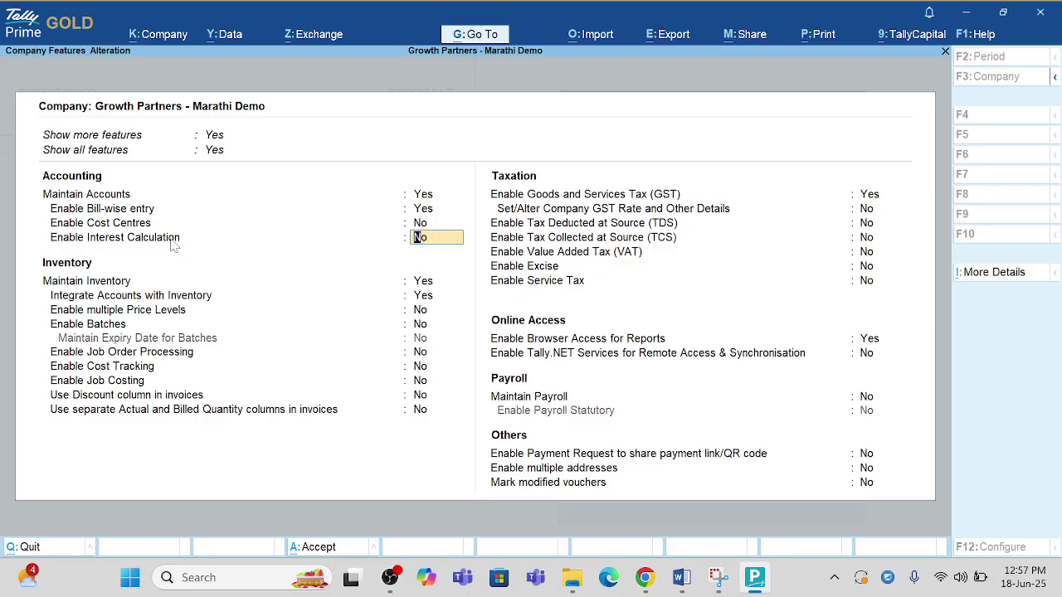
pyautogui.write('yes')
pyautogui.press('Return')
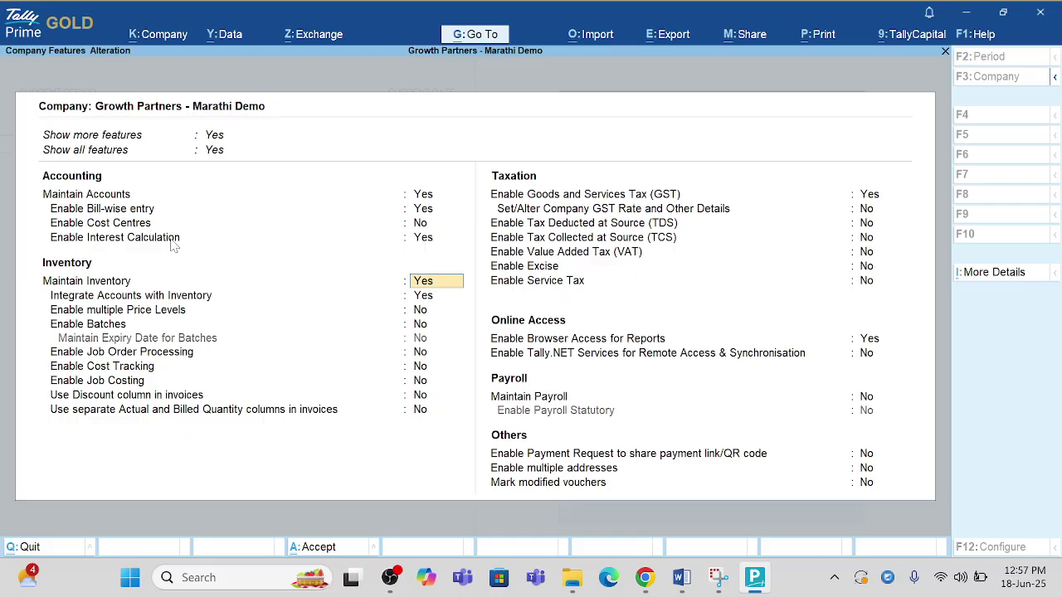
pyautogui.press('Return')
pyautogui.press('Return')
pyautogui.press('Return')
pyautogui.press('Return')
pyautogui.press('Return')
pyautogui.press('Return')
pyautogui.press('Return')
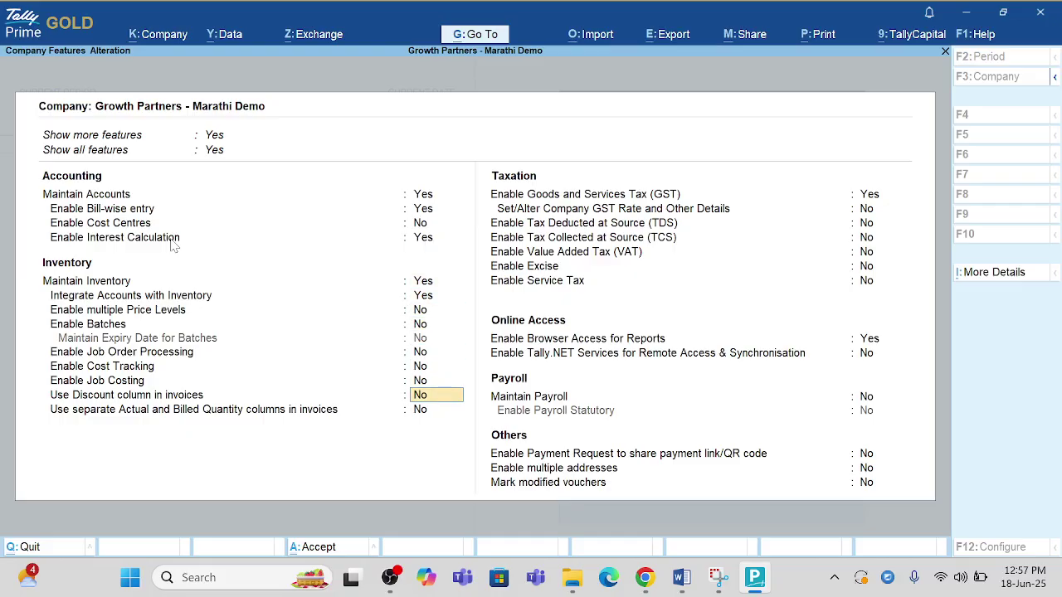
pyautogui.press('Return')
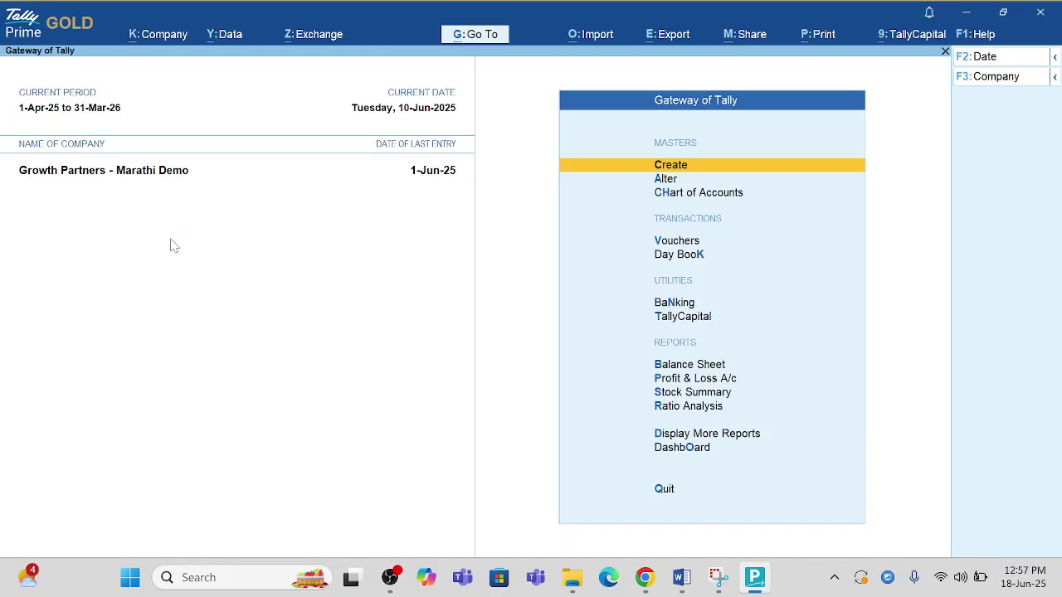
# Step: Open a new sales voucher from the Gateway of Tally
pyautogui.press('Down')
pyautogui.press('Down')
pyautogui.press('Down')
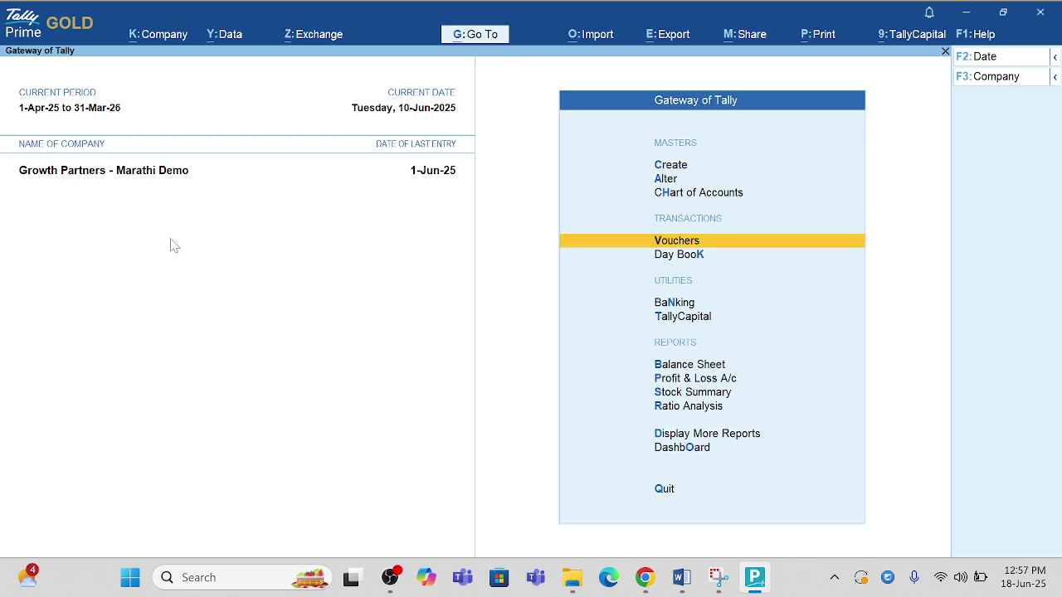
pyautogui.press('Return')
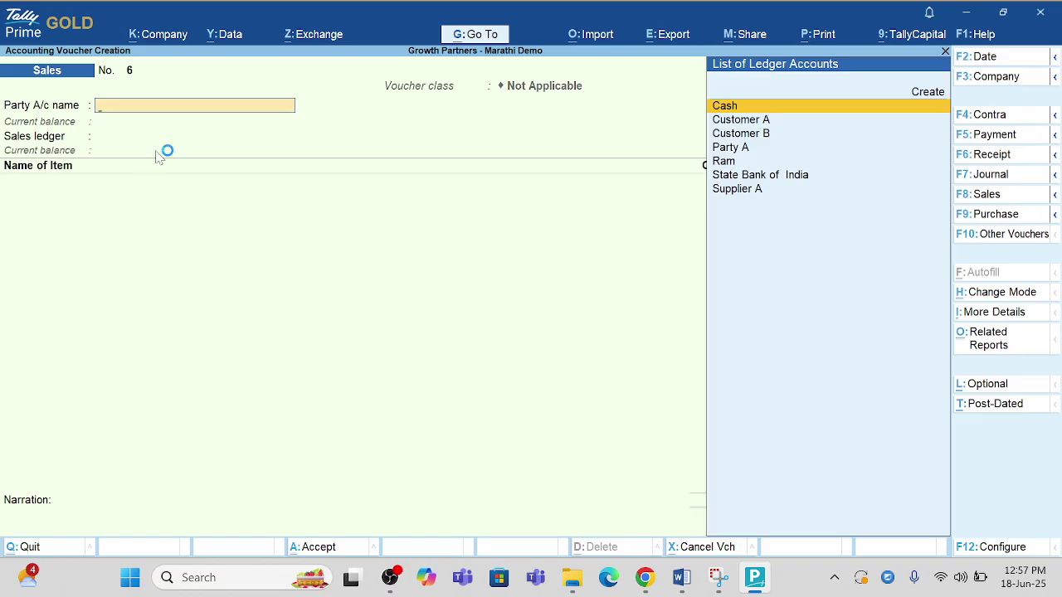
# Step: Start a new party ledger named Abc under Sundry Debtors, keeping the default bill-by-bill and credit settings
pyautogui.press('Up')
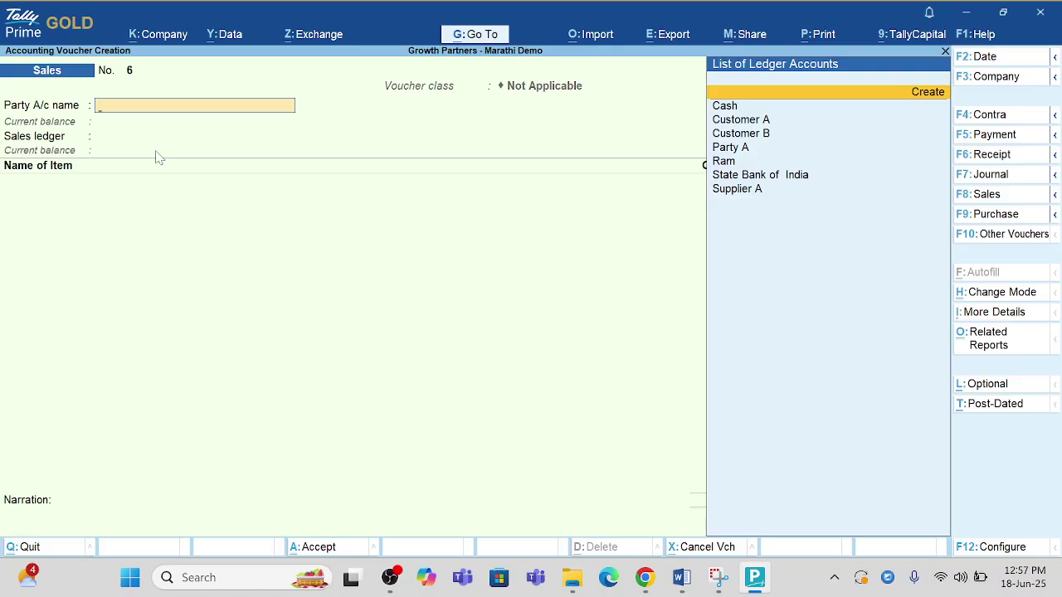
pyautogui.press('Return')
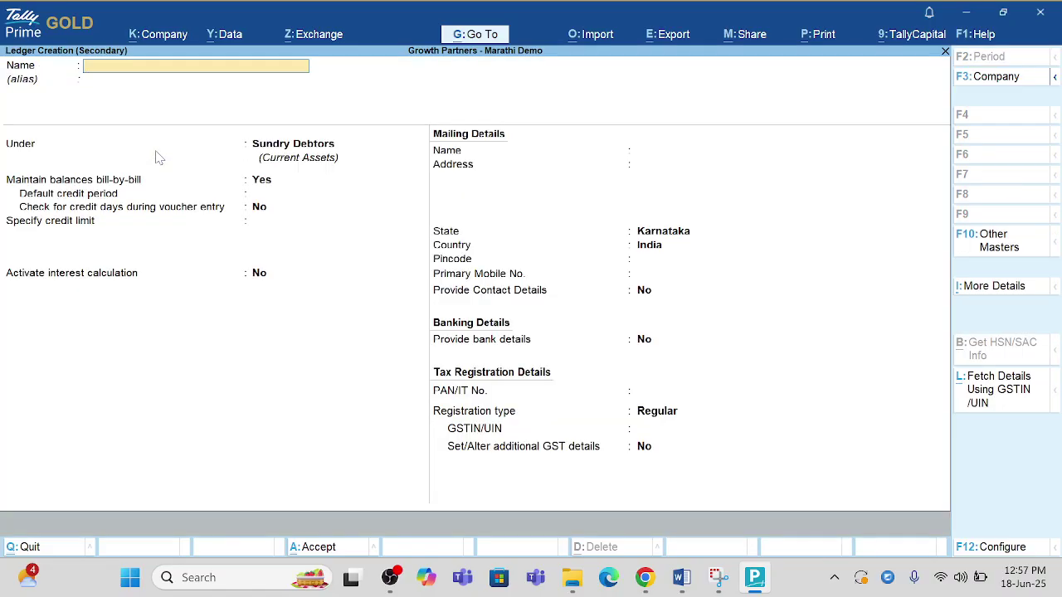
pyautogui.write('Abc')
pyautogui.press('Return')
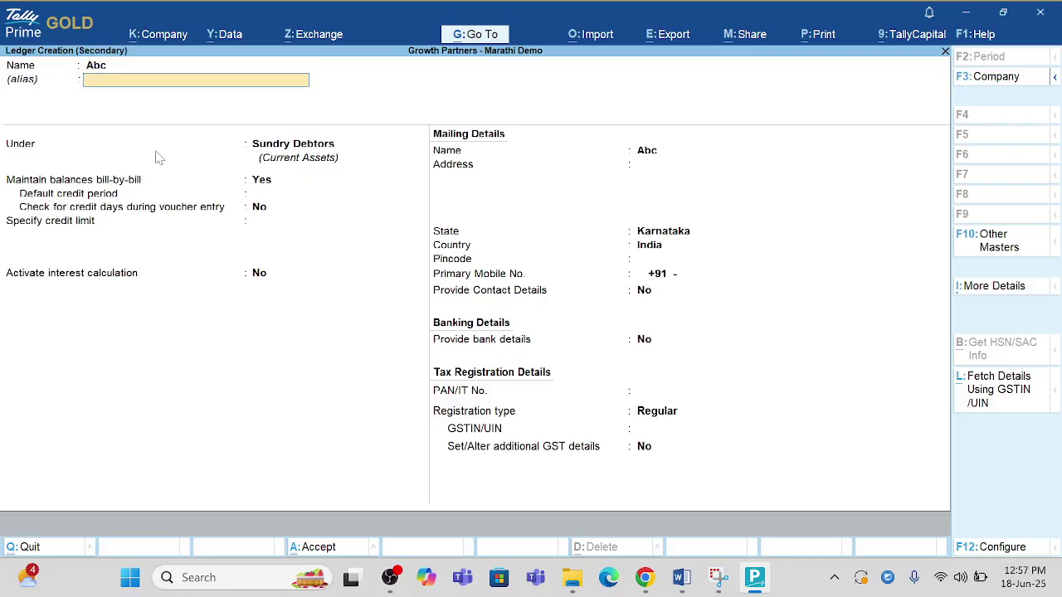
pyautogui.press('Return')
pyautogui.press('Return')
pyautogui.press('Return')
pyautogui.press('Return')
pyautogui.press('Return')
pyautogui.press('Return')
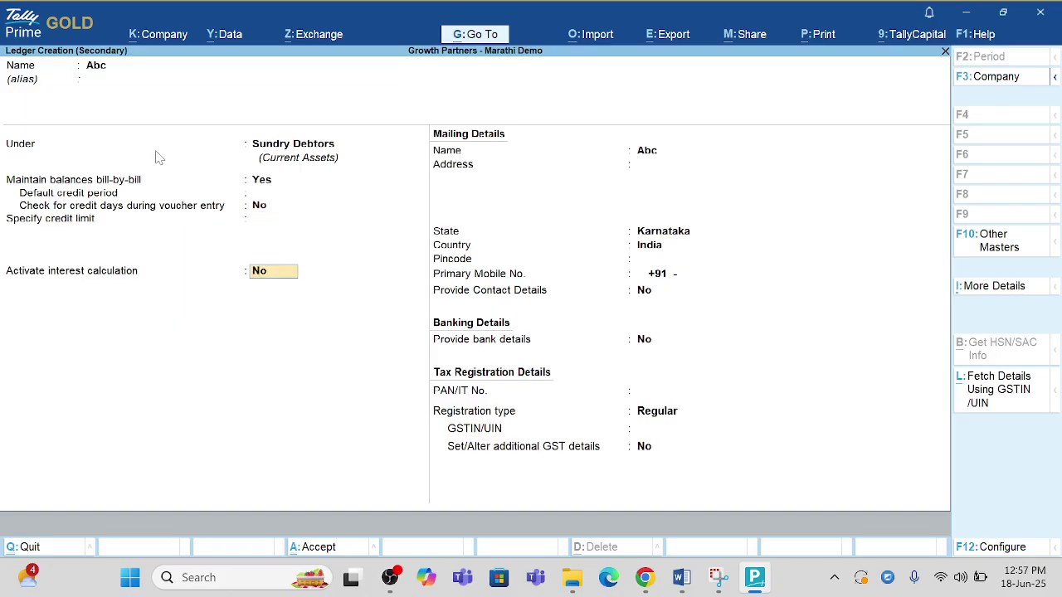
# Step: Activate interest calculation for the Abc ledger, transaction by transaction, without parameter overrides or inclusion of transaction dates
pyautogui.write('yes')
pyautogui.press('Return')
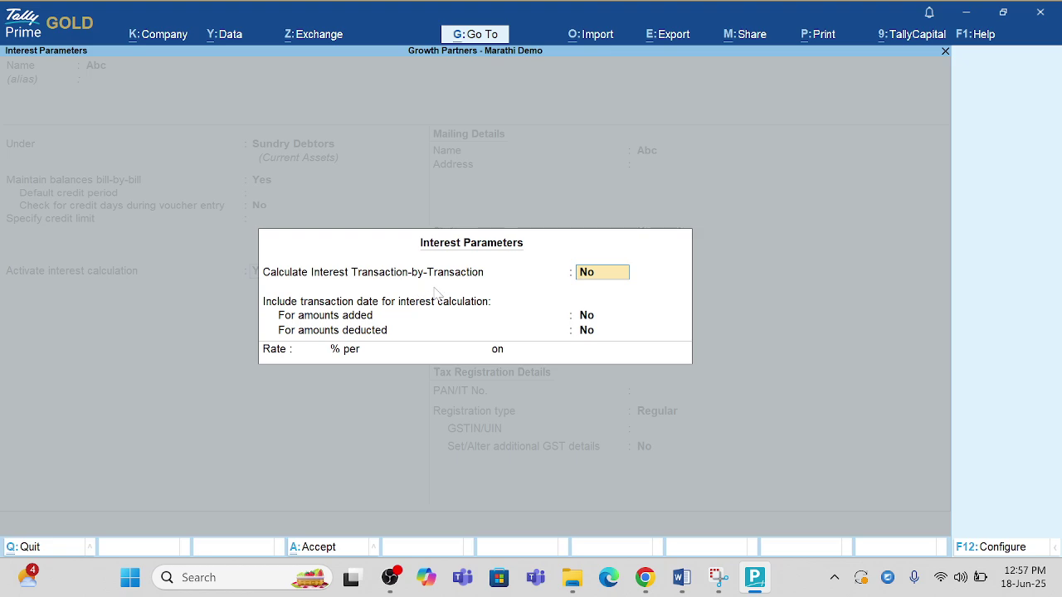
pyautogui.write('yes')
pyautogui.press('Return')
pyautogui.press('Return')
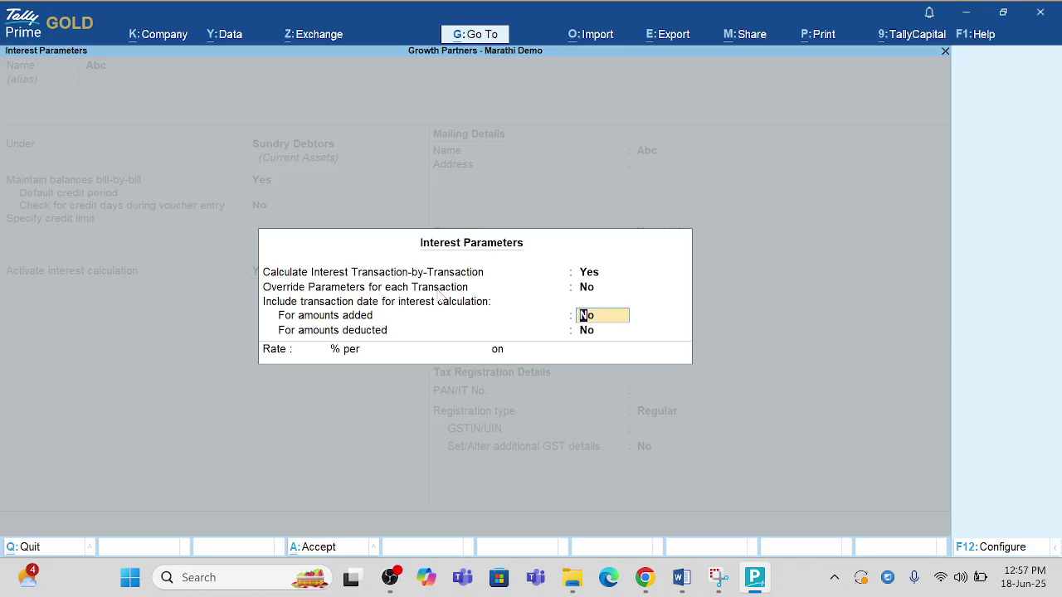
pyautogui.press('Return')
pyautogui.press('Return')
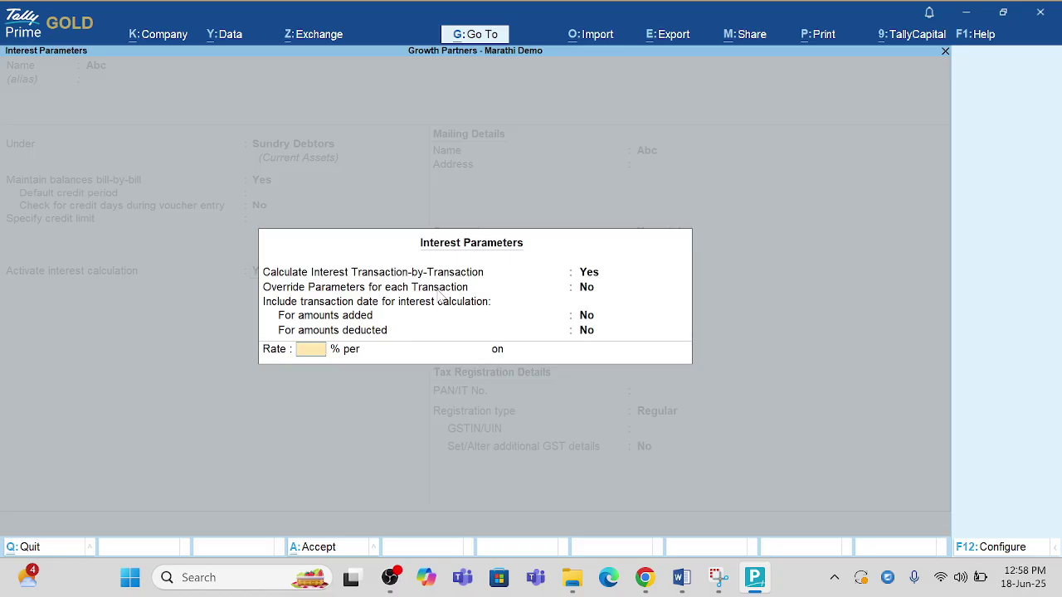
# Step: Set the interest rate to 10% per 30-Day Month on Debit Balances Only
pyautogui.write('10')
pyautogui.press('Return')
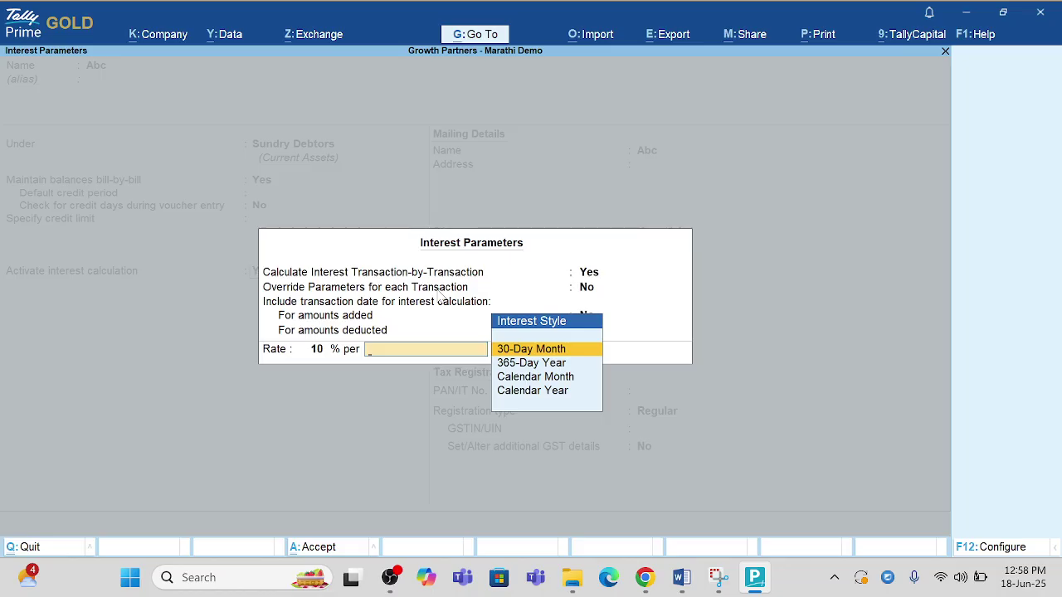
pyautogui.press('Return')
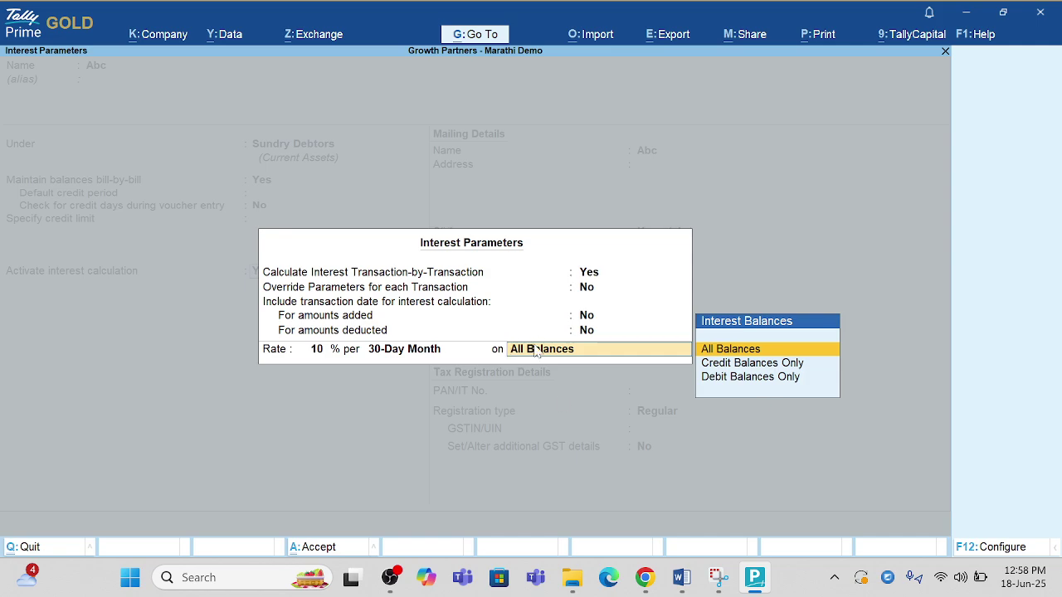
pyautogui.press('Down')
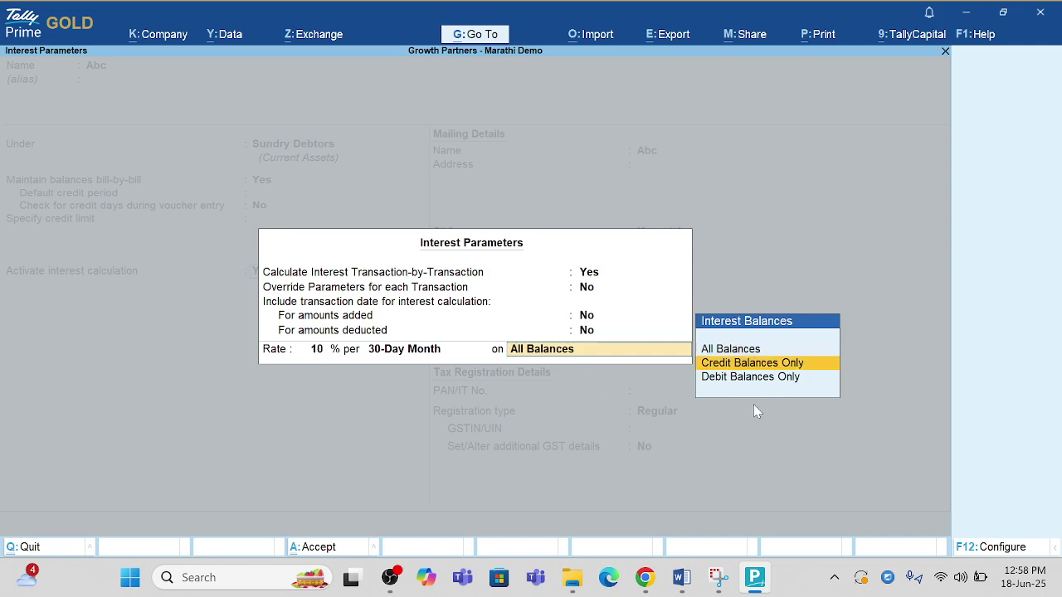
pyautogui.press('Down')
pyautogui.press('Return')
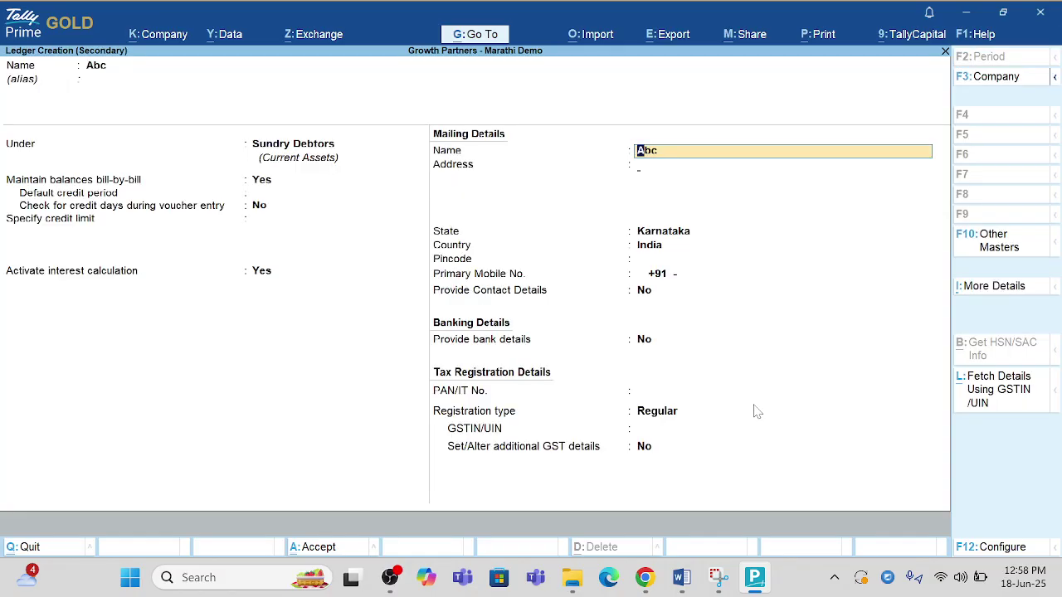
# Step: Keep the default mailing, banking and tax registration details and save the Abc ledger
pyautogui.press('Return')
pyautogui.press('Return')
pyautogui.press('Return')
pyautogui.press('Return')
pyautogui.press('Return')
pyautogui.press('Return')
pyautogui.press('Return')
pyautogui.press('Return')
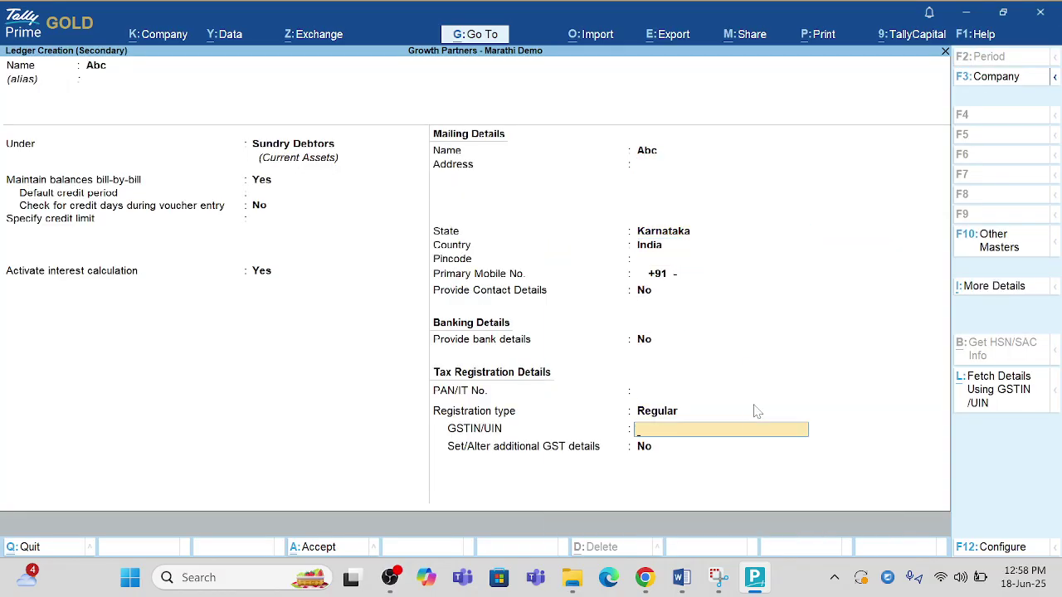
pyautogui.press('Return')
pyautogui.press('Return')
pyautogui.press('Return')
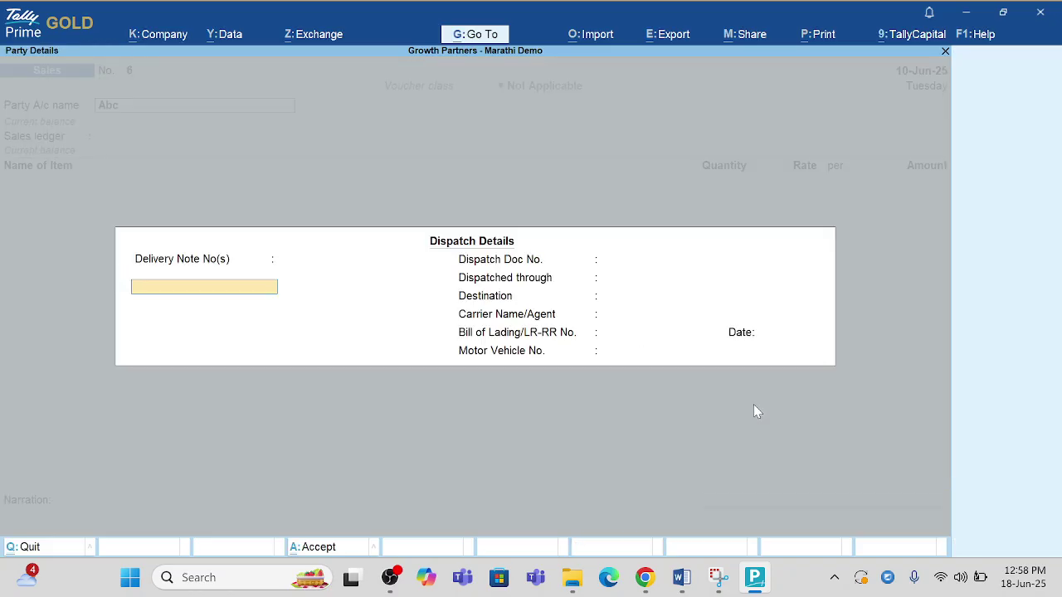
# Step: Leave the voucher's dispatch details blank and accept the default party details with Karnataka as place of supply, using the Sales ledger
pyautogui.press('Return')
pyautogui.press('Return')
pyautogui.press('Return')
pyautogui.press('Return')
pyautogui.press('Return')
pyautogui.press('Return')
pyautogui.press('Return')
pyautogui.press('Return')
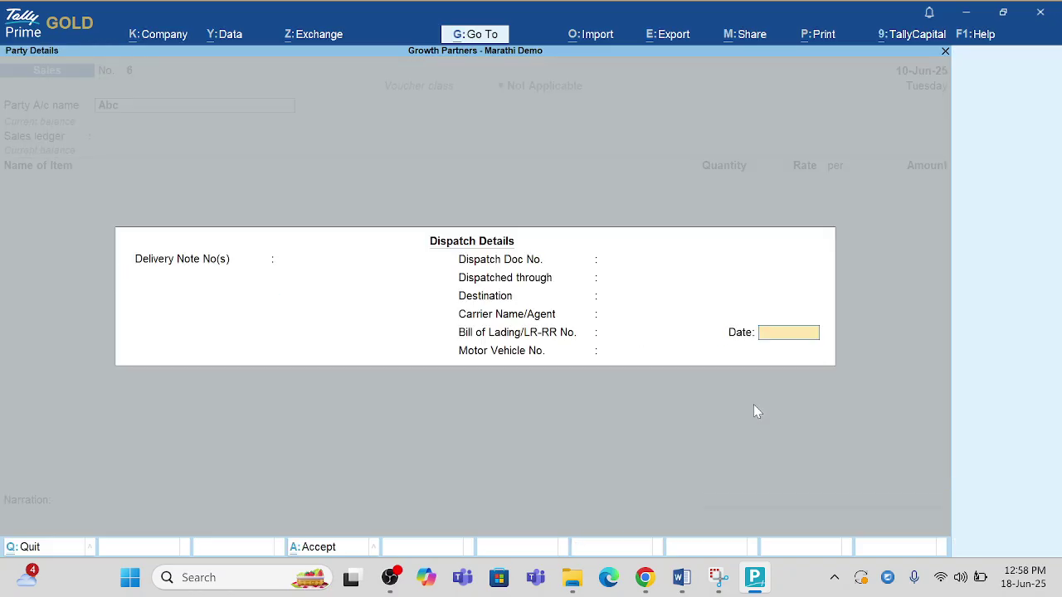
pyautogui.press('Return')
pyautogui.press('Return')
pyautogui.press('Return')
pyautogui.press('Return')
pyautogui.press('Return')
pyautogui.press('Return')
pyautogui.press('Return')
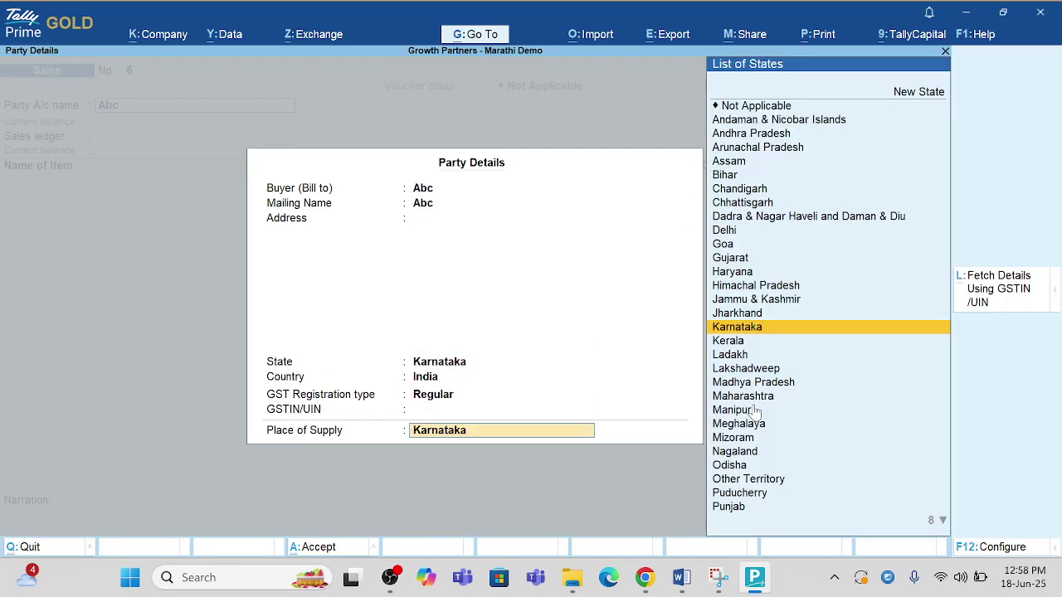
pyautogui.press('Return')
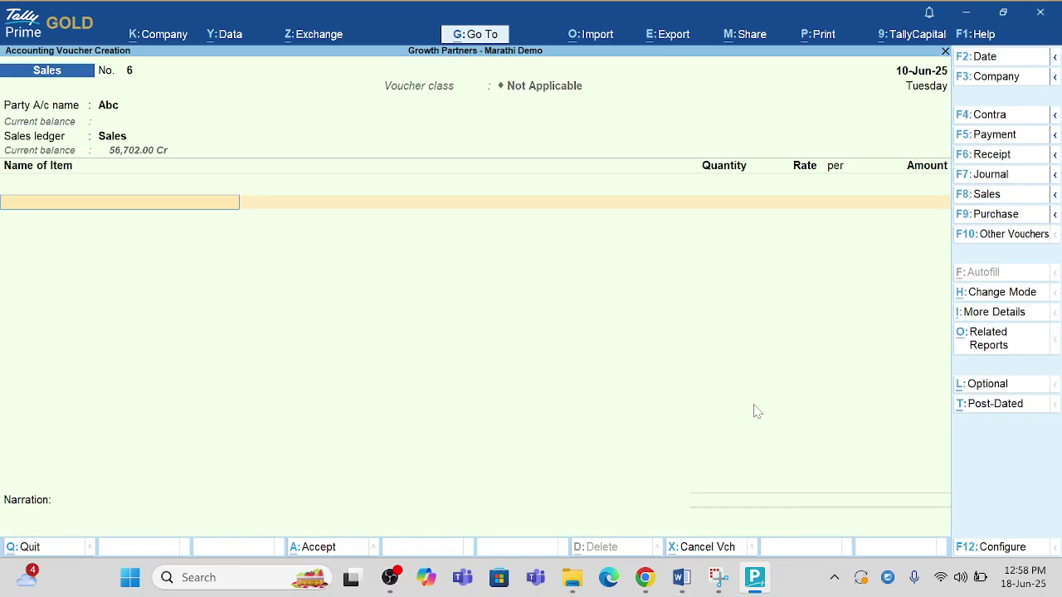
# Step: Add the Computer item to the sales voucher with quantity 1 nos at a rate of 50,000
pyautogui.press('Down')
pyautogui.press('Down')
pyautogui.press('Down')
pyautogui.press('Down')
pyautogui.press('Down')
pyautogui.press('Down')
pyautogui.press('Down')
pyautogui.press('Down')
pyautogui.press('Down')
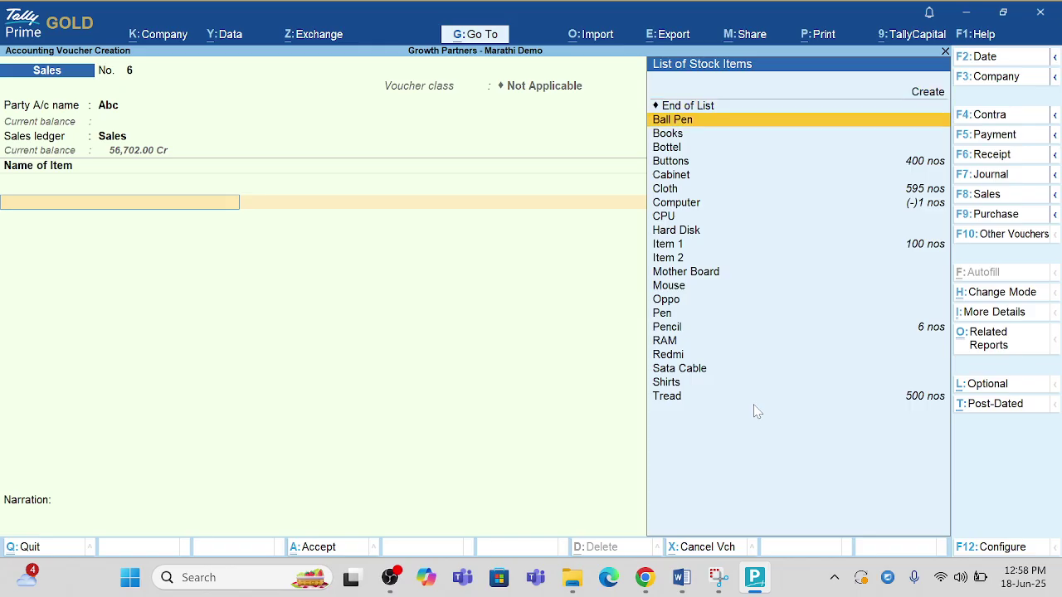
pyautogui.press('Return')
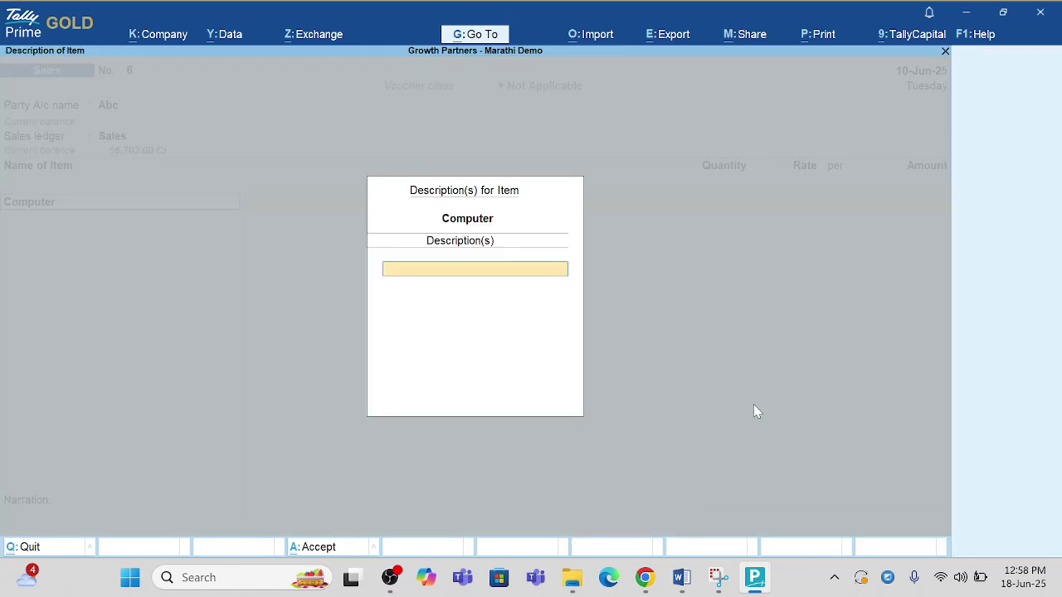
pyautogui.press('Return')
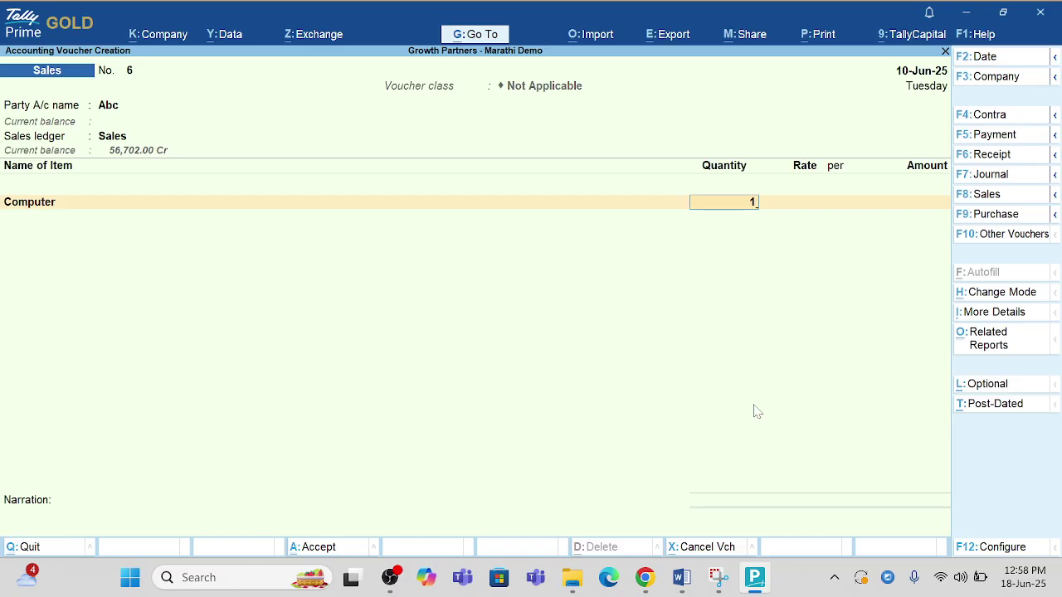
pyautogui.press('Return')
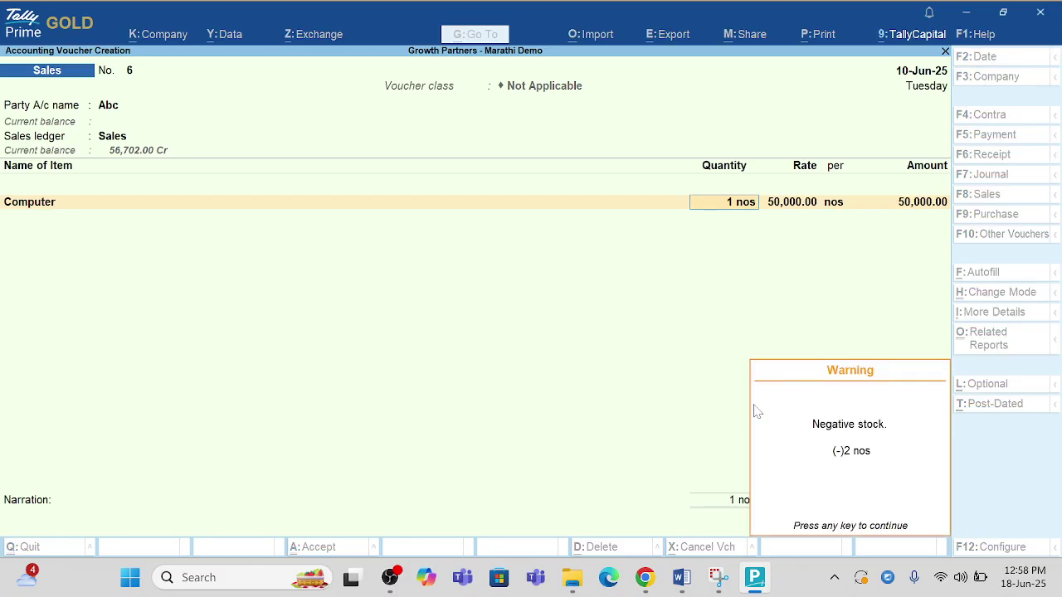
pyautogui.press('Return')
pyautogui.press('Return')
pyautogui.press('Return')
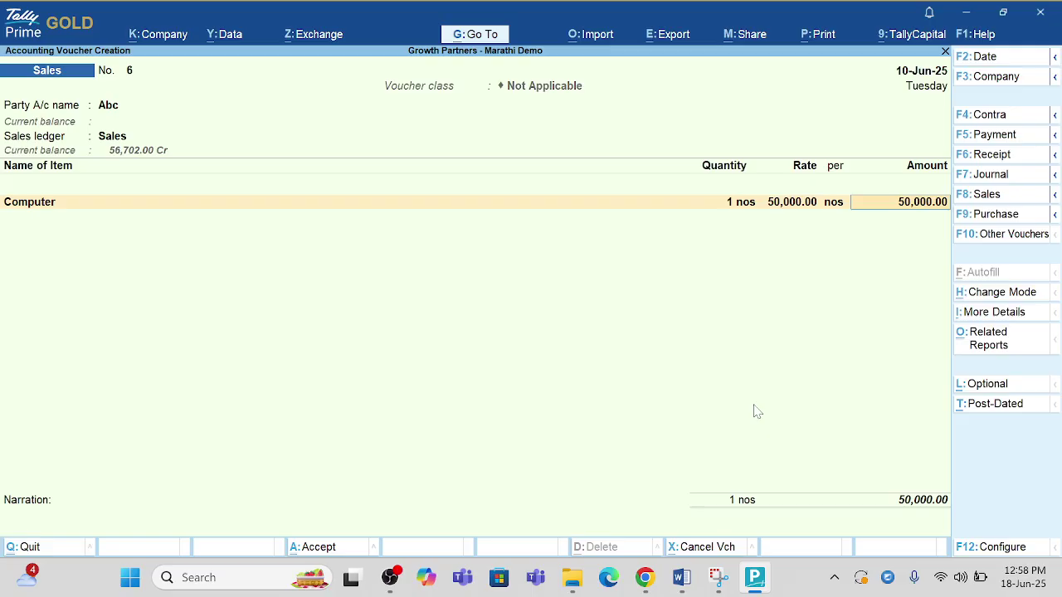
pyautogui.press('Return')
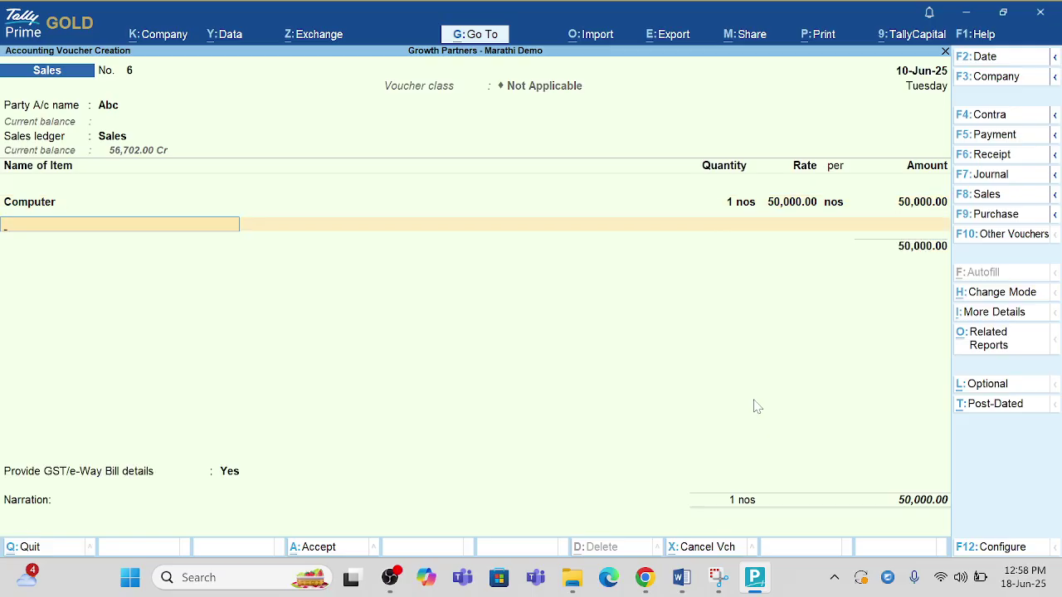
# Step: End the item list and set Provide GST/e-Way Bill details to No
pyautogui.press('Return')
pyautogui.press('Return')
pyautogui.press('Return')
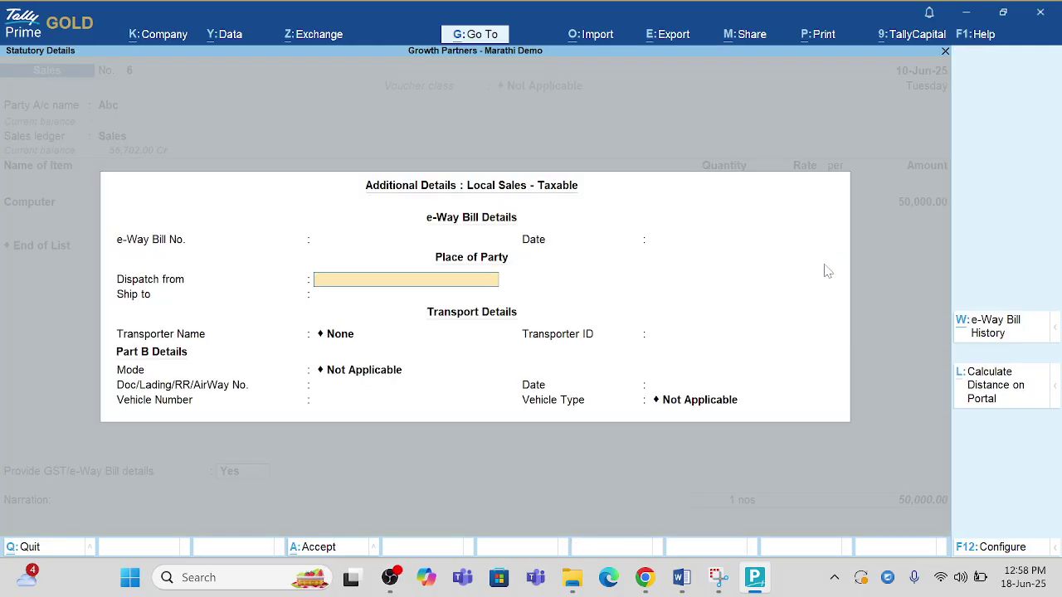
pyautogui.press('Up')
pyautogui.press('Up')
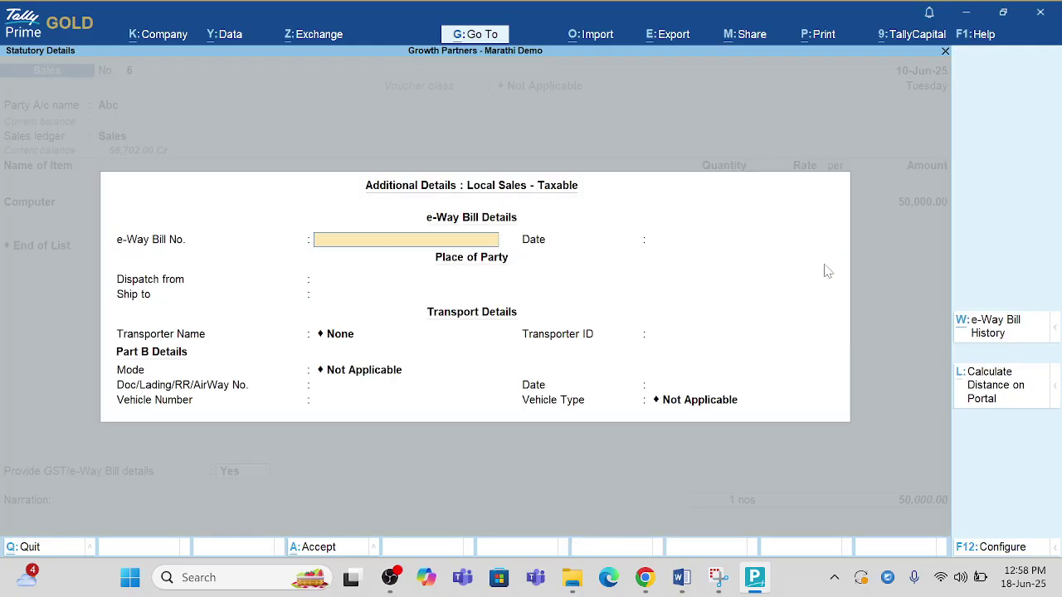
pyautogui.press('Escape')
pyautogui.press('Up')
pyautogui.press('Return')
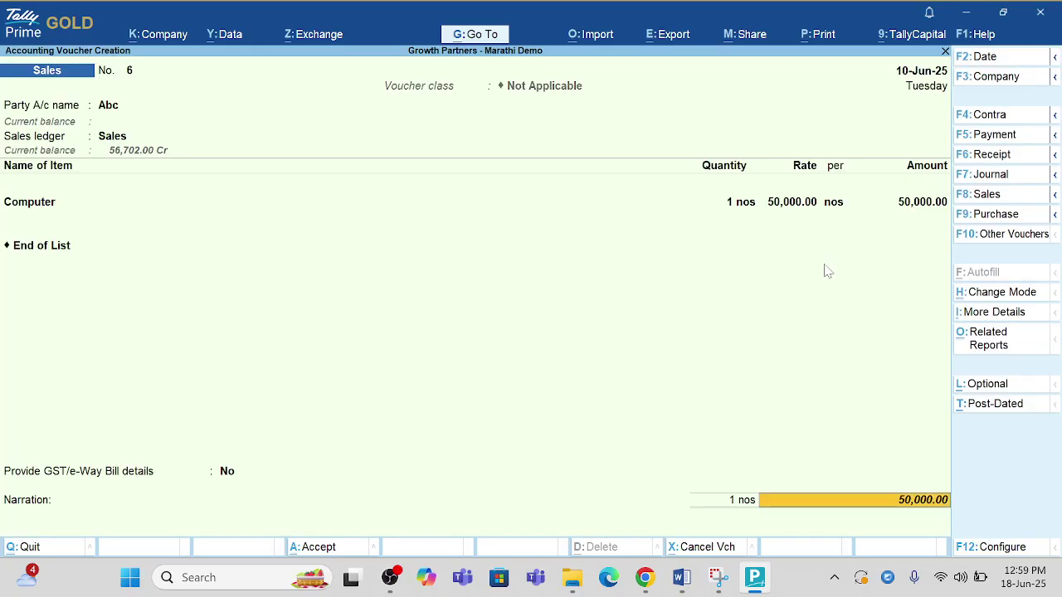
# Step: Record the sale's 50,000.00 Dr bill for Abc as New Ref 6 with due date 10-Jul-25
pyautogui.press('Return')
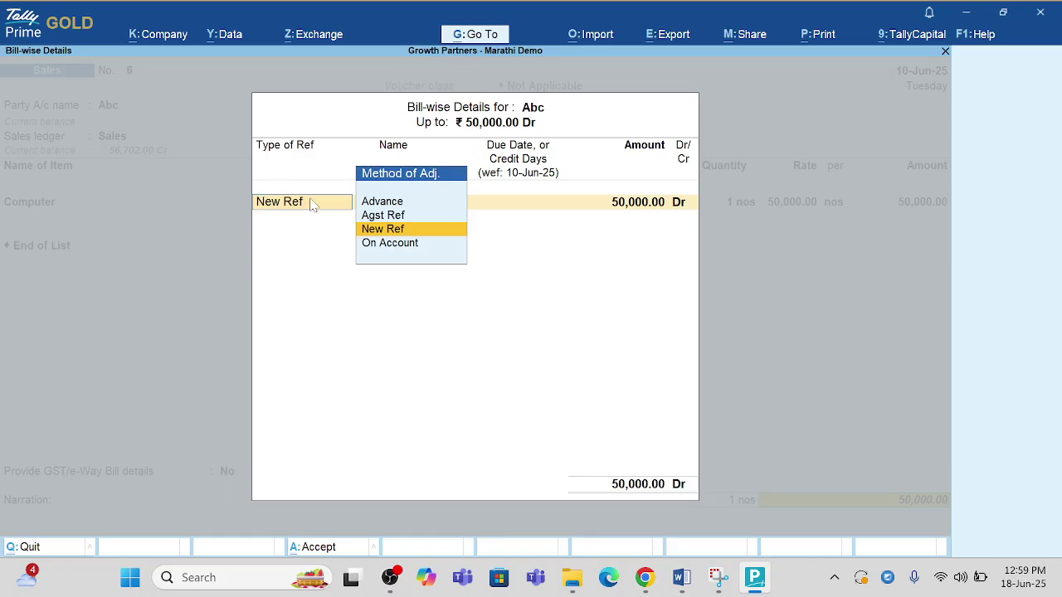
pyautogui.press('Return')
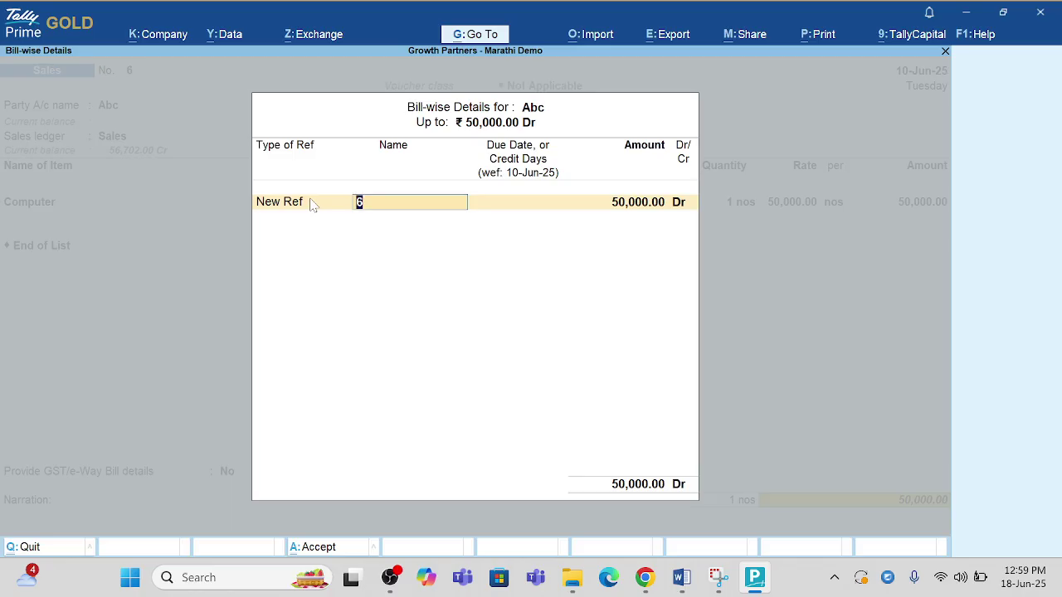
pyautogui.press('Return')
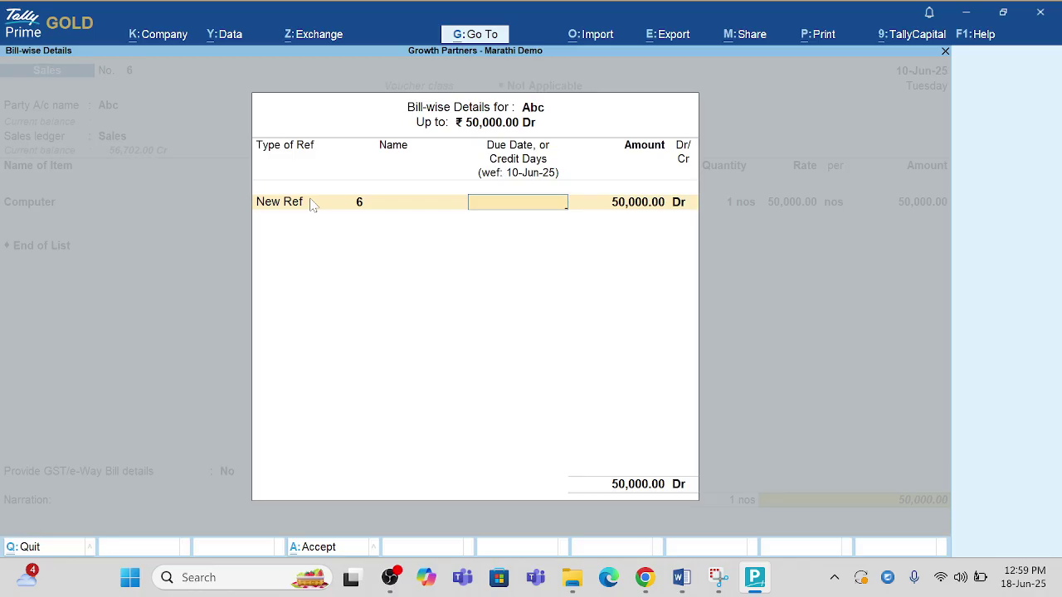
pyautogui.write('10 jul25')
pyautogui.press('Return')
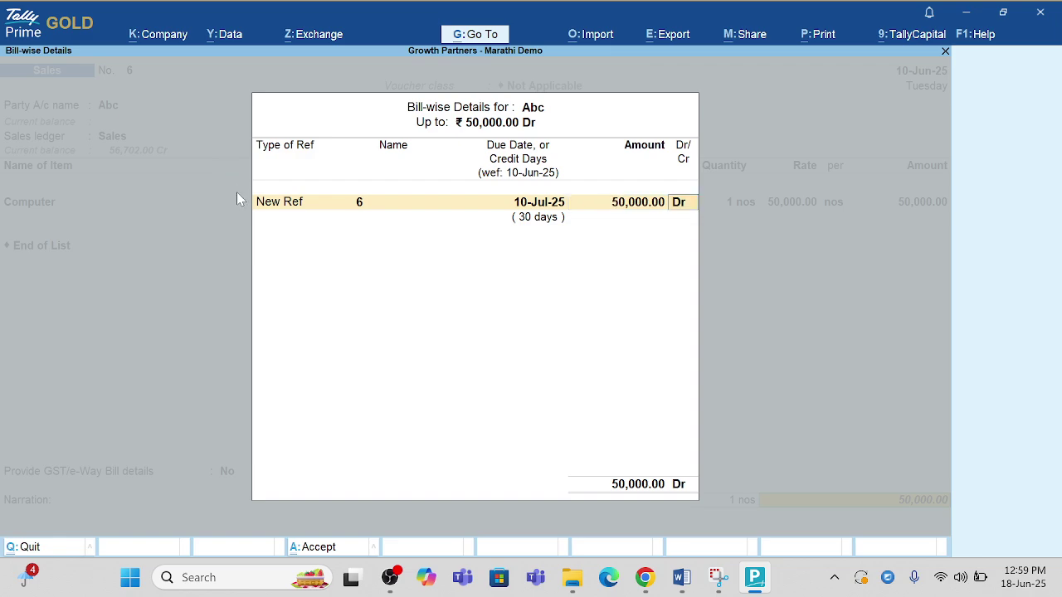
pyautogui.press('Return')
pyautogui.press('Return')
# Step: Save the sales voucher with a blank narration and return to the Gateway of Tally
pyautogui.press('Return')
pyautogui.press('Return')
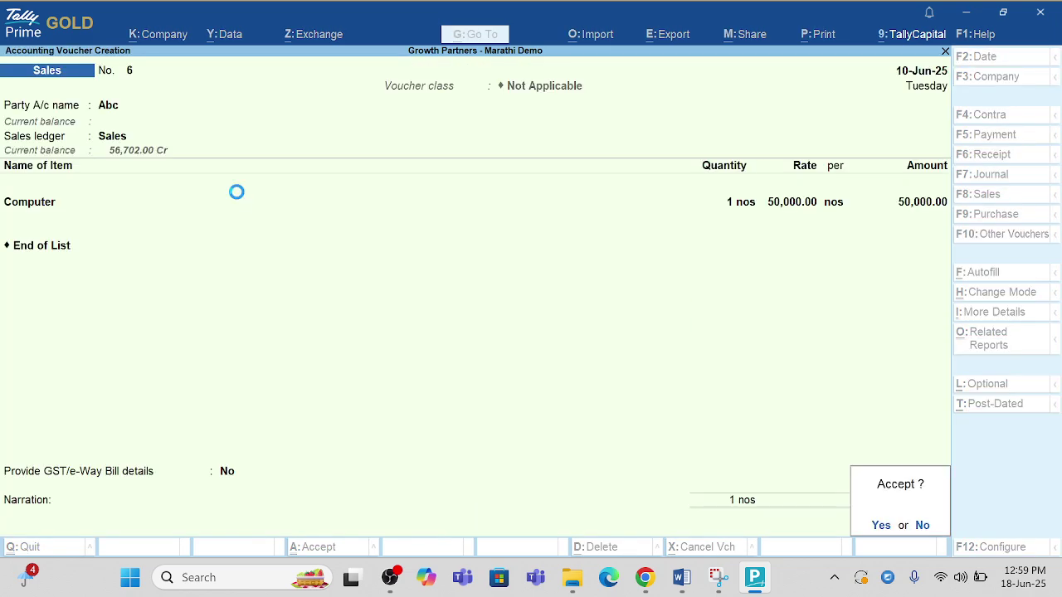
pyautogui.press('Return')
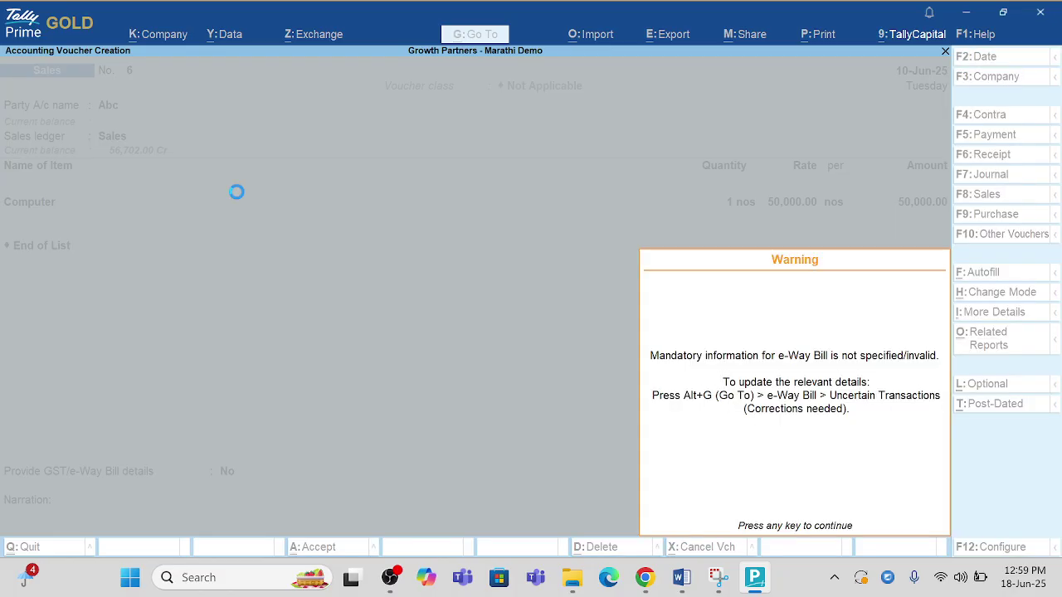
pyautogui.press('Return')
pyautogui.press('Escape')
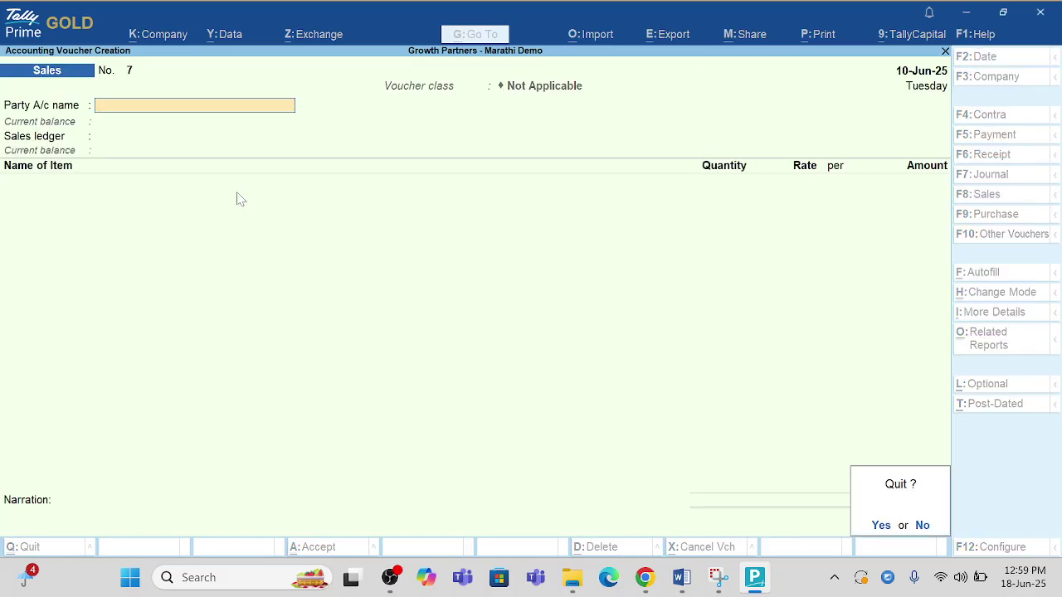
pyautogui.press('Return')
pyautogui.press('Escape')
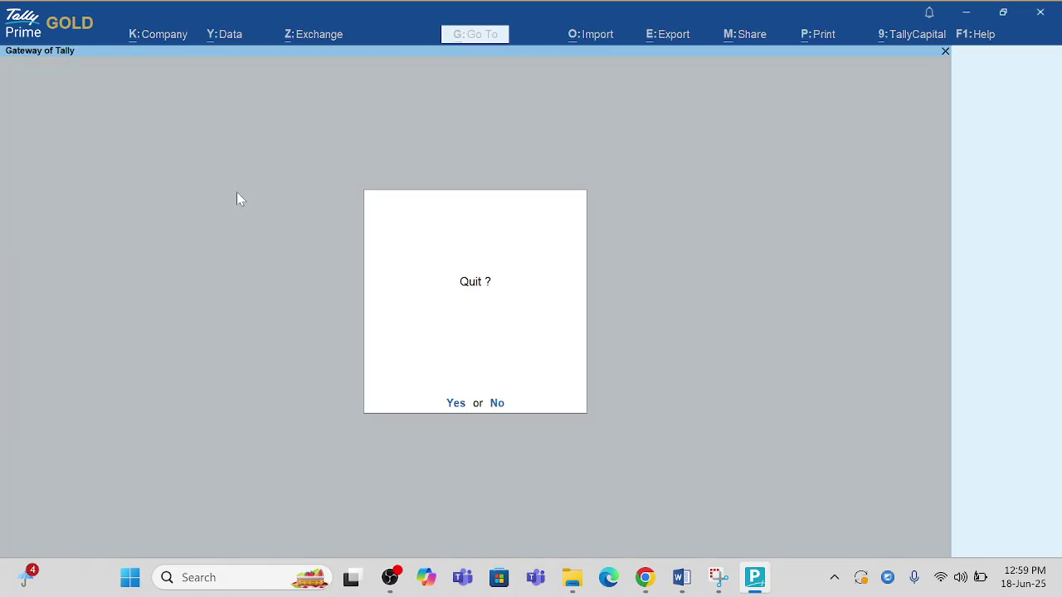
pyautogui.press('Escape')
# Step: Open the Statements of Accounts reports
pyautogui.press('Down')
pyautogui.press('Down')
pyautogui.press('Down')
pyautogui.press('Down')
pyautogui.press('Down')
pyautogui.press('Down')
pyautogui.press('Down')
pyautogui.press('Down')
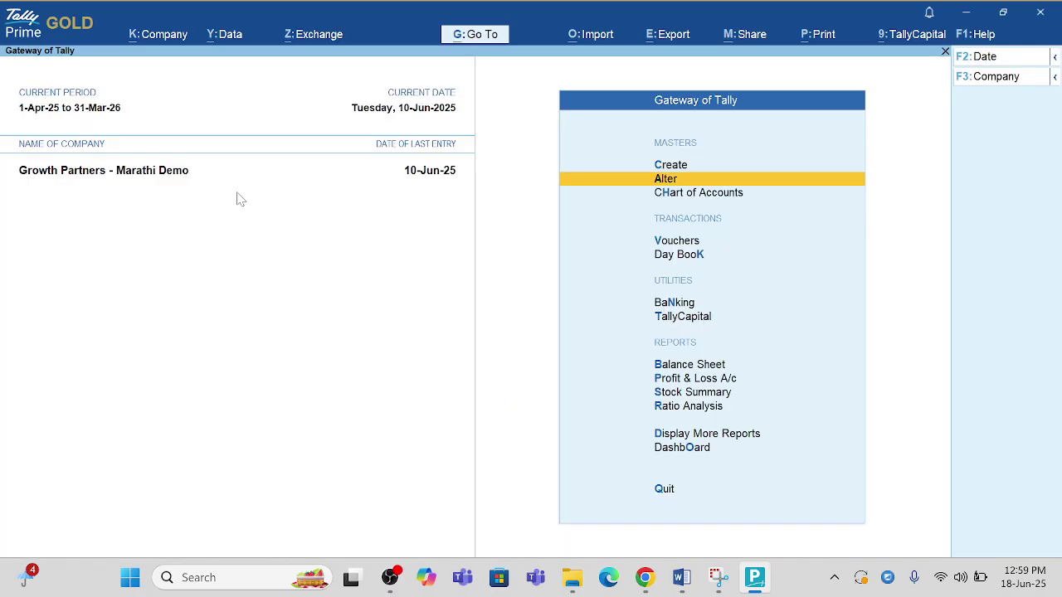
pyautogui.press('Down')
pyautogui.press('Down')
pyautogui.press('Down')
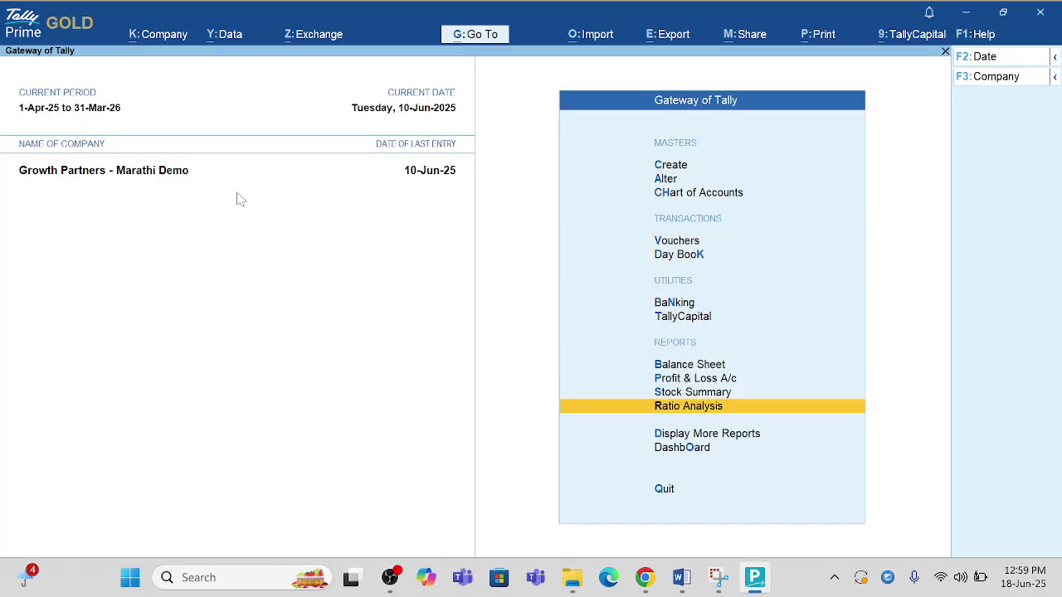
pyautogui.press('Return')
pyautogui.press('Down')
pyautogui.press('Down')
pyautogui.press('Down')
pyautogui.press('Down')
pyautogui.press('Down')
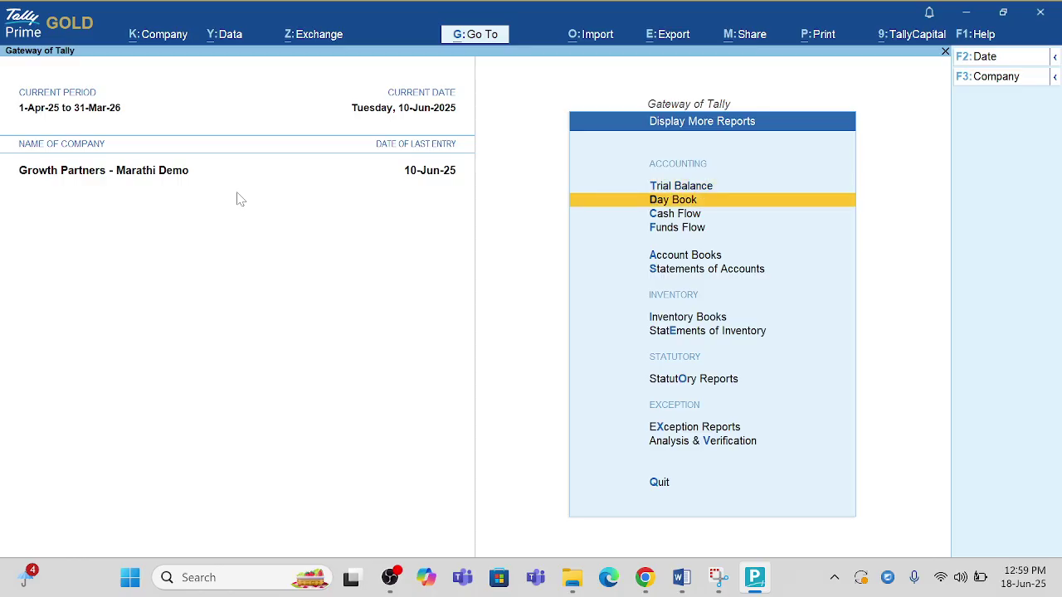
pyautogui.press('Return')
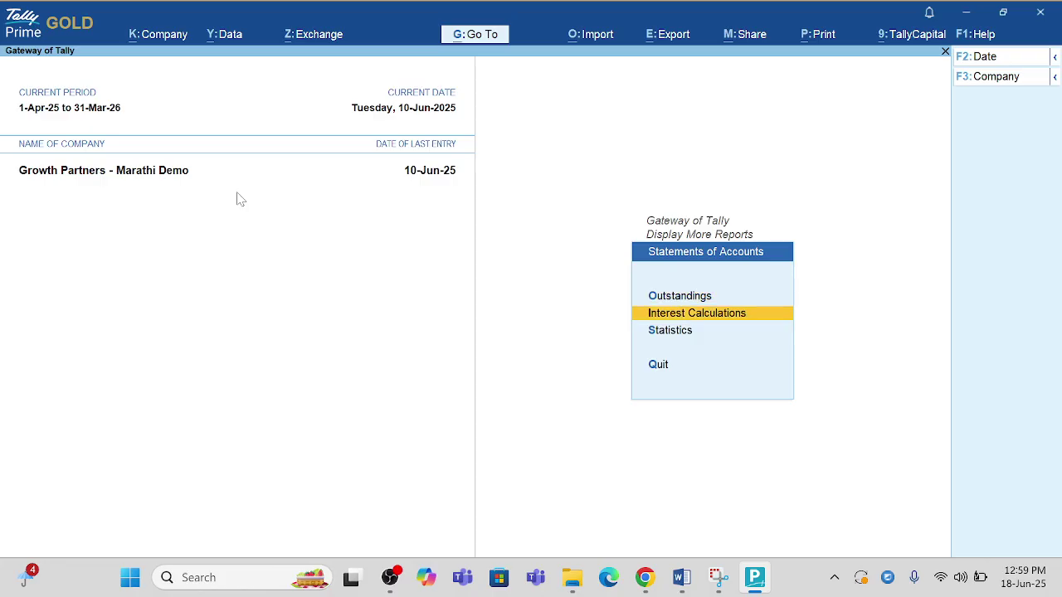
# Step: Open the Interest Receivable report and drill down through Current Assets to Sundry Debtors
pyautogui.press('Return')
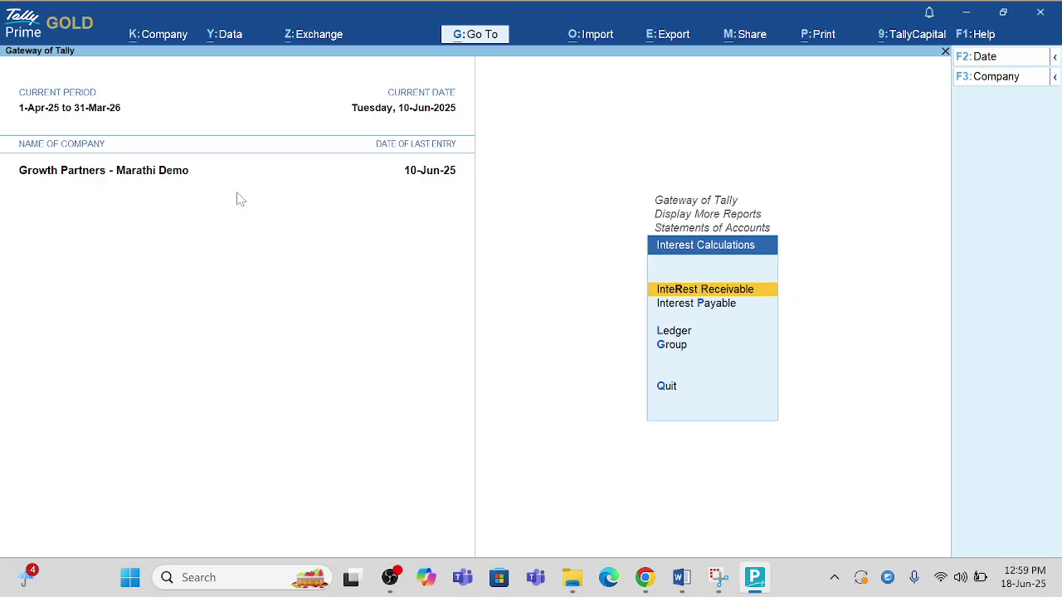
pyautogui.press('Return')
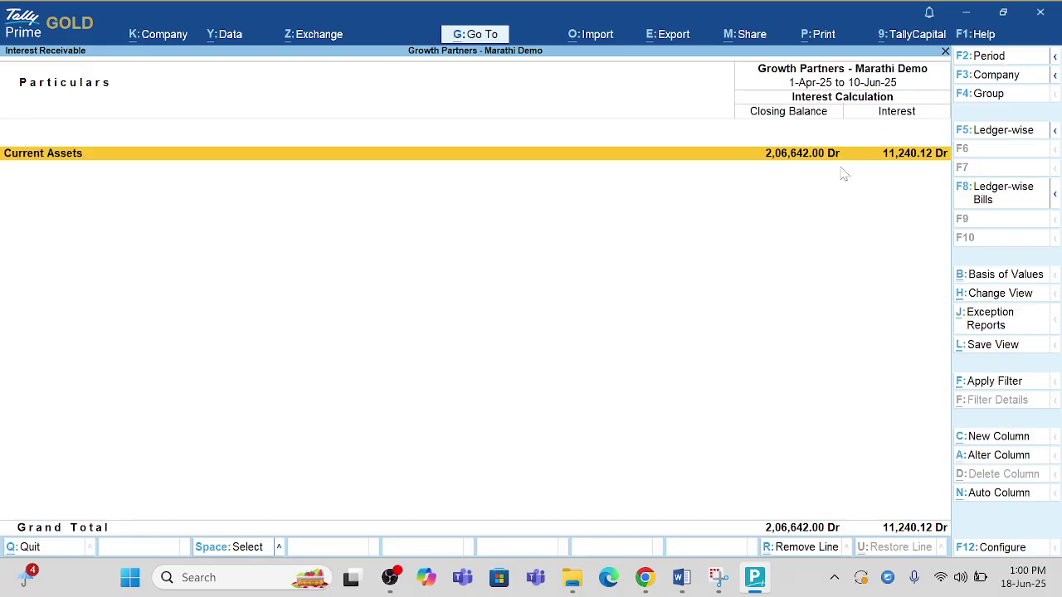
pyautogui.press('Return')
pyautogui.press('Return')
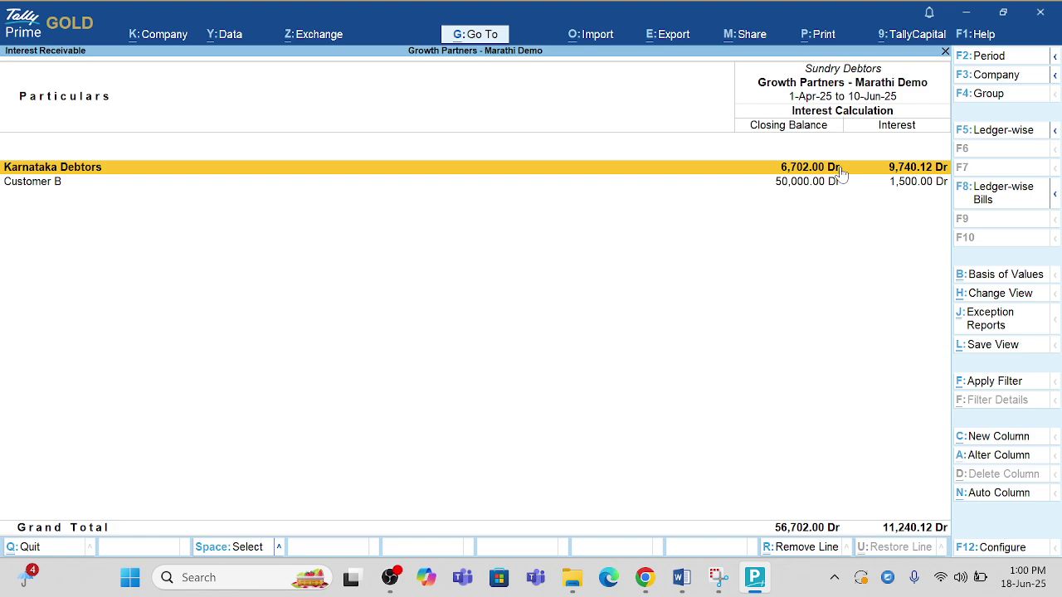
# Step: Set the interest report period from 1-Apr-25 to 31-Jul-25 and select the Abc ledger
pyautogui.click(987, 58)
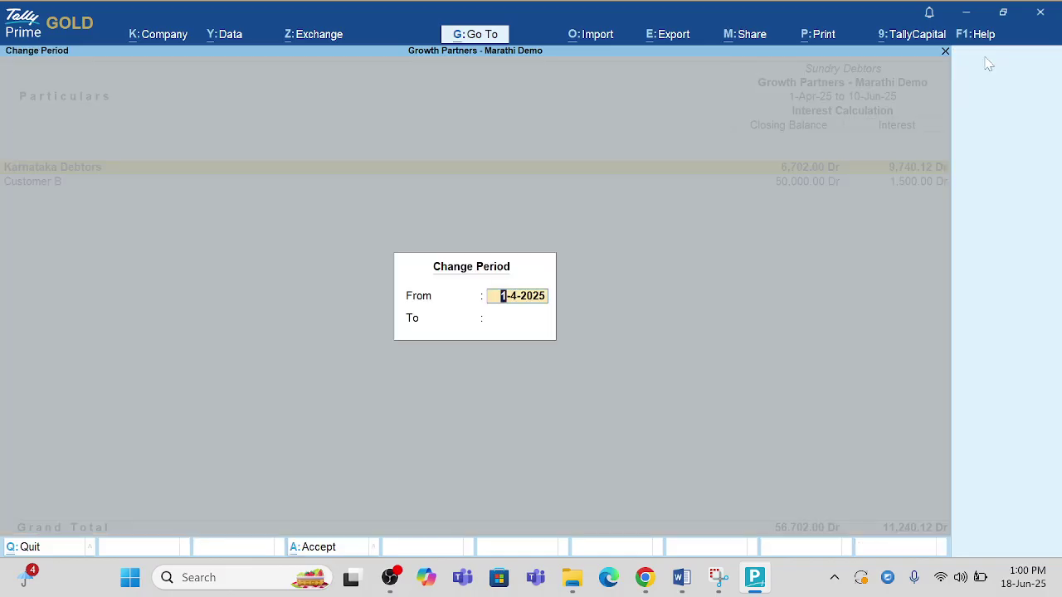
pyautogui.write('1-425')
pyautogui.press('BackSpace')
pyautogui.press('BackSpace')
pyautogui.write('-25')
pyautogui.press('Return')
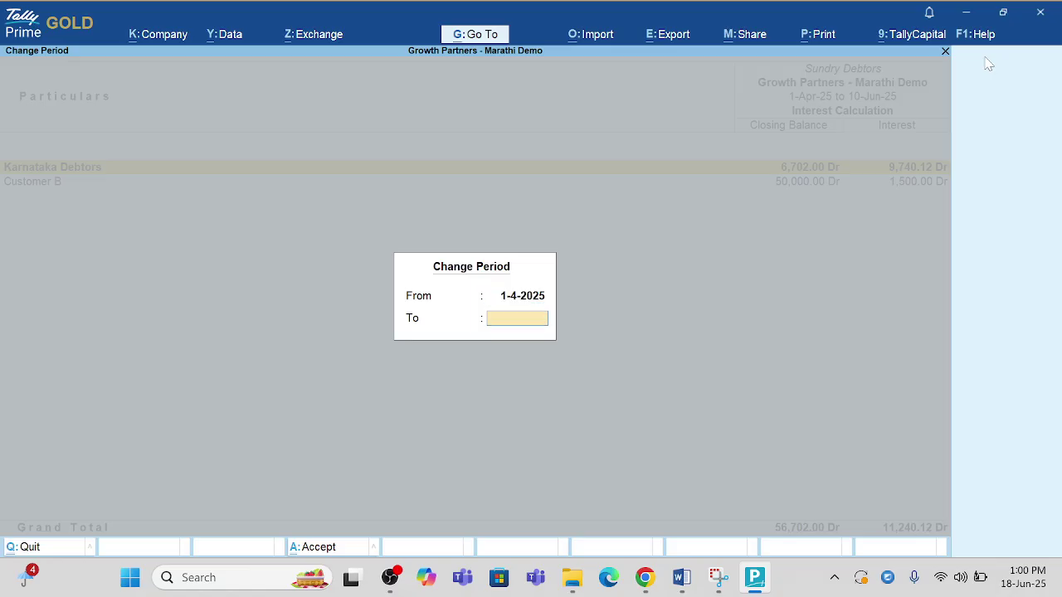
pyautogui.write('31jul25')
pyautogui.press('Return')
pyautogui.press('Down')
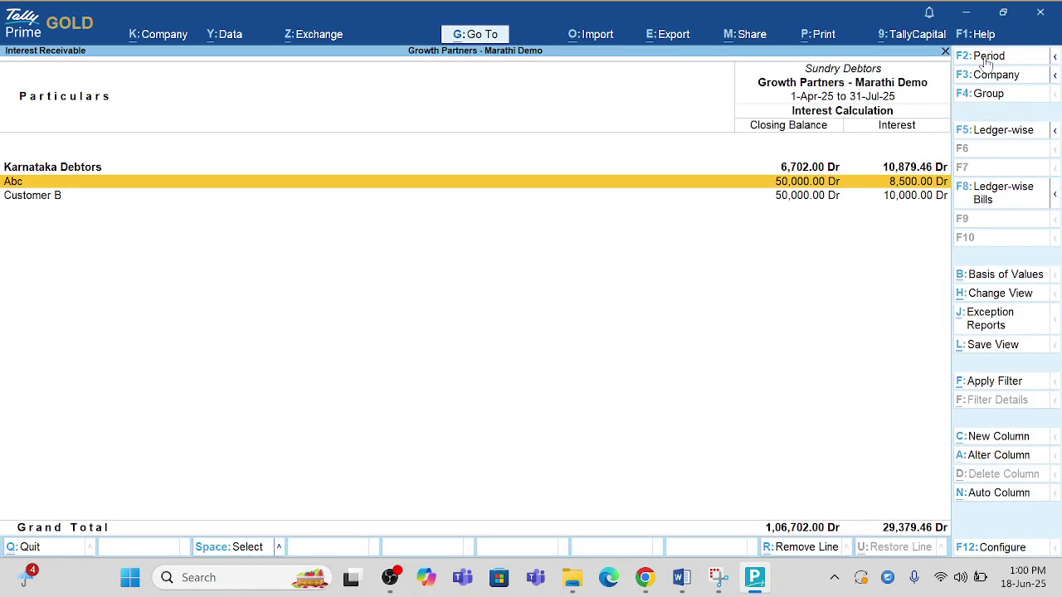